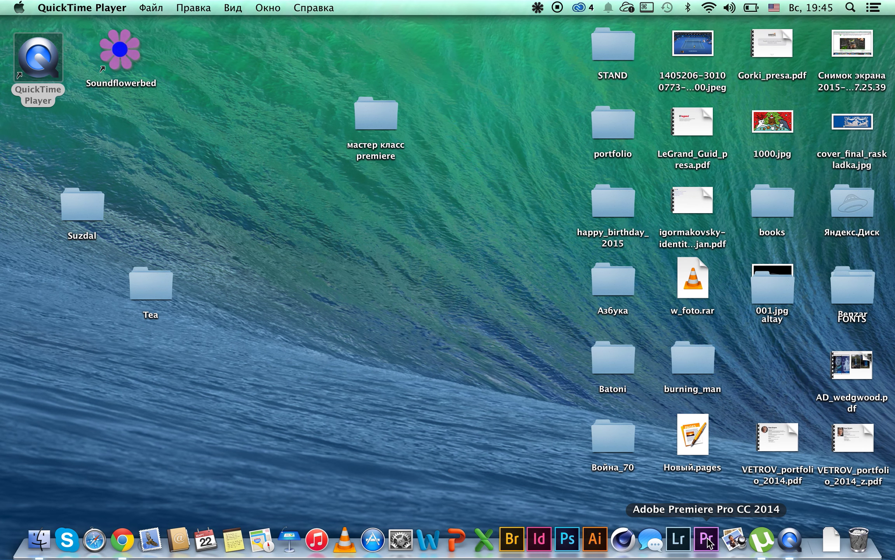
Step: Launch Premiere Pro from the Dock and start a New Project from the Welcome screen
{"action": "left_click", "coordinate": [705, 539]}
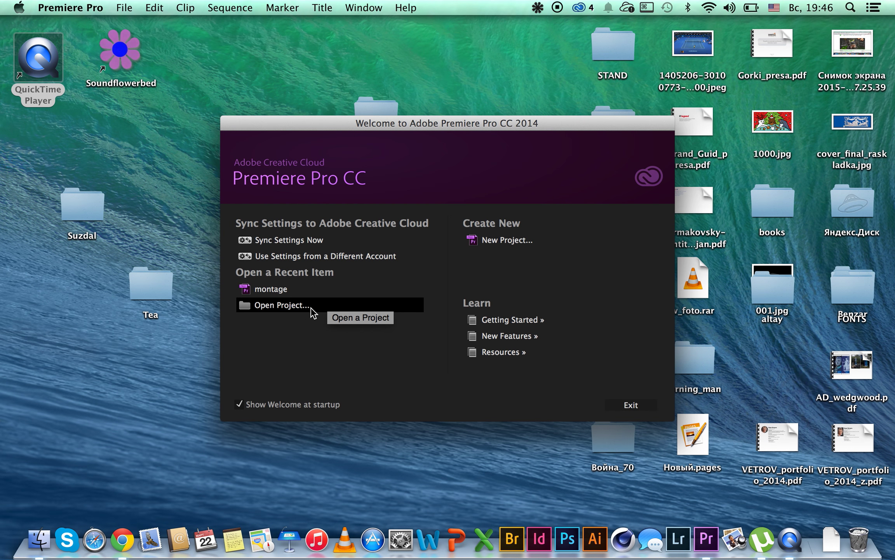
{"action": "left_click", "coordinate": [496, 243]}
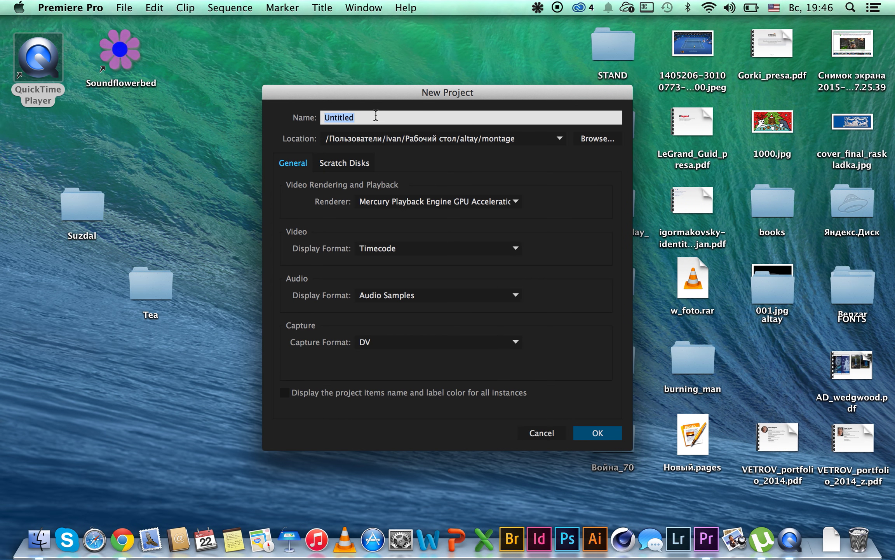
Step: Replace Untitled with happy_birthday as the new project's name
{"action": "type", "text": "ha"}
{"action": "type", "text": "ppy_"}
{"action": "type", "text": "bir"}
{"action": "type", "text": "thday"}
Step: Browse to the Desktop and choose happy_birthday_2015 as the project location
{"action": "left_click", "coordinate": [604, 147]}
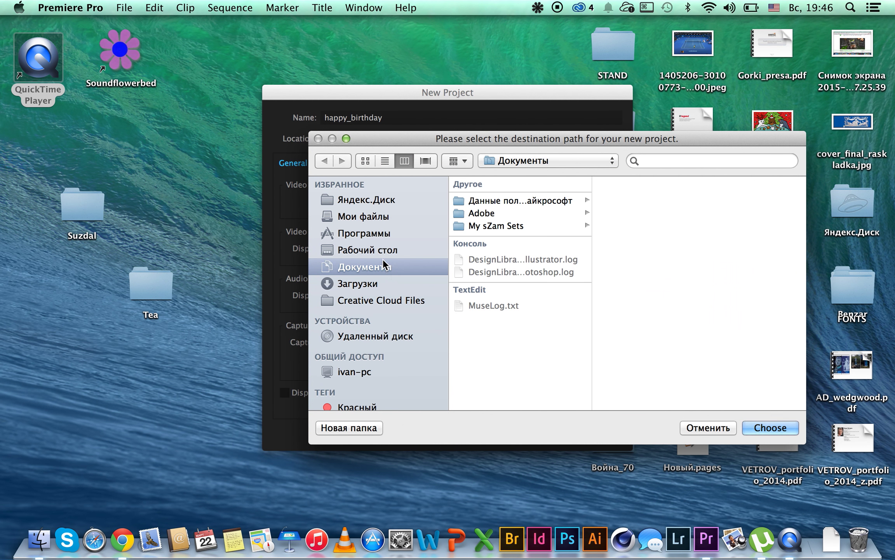
{"action": "left_click", "coordinate": [382, 249]}
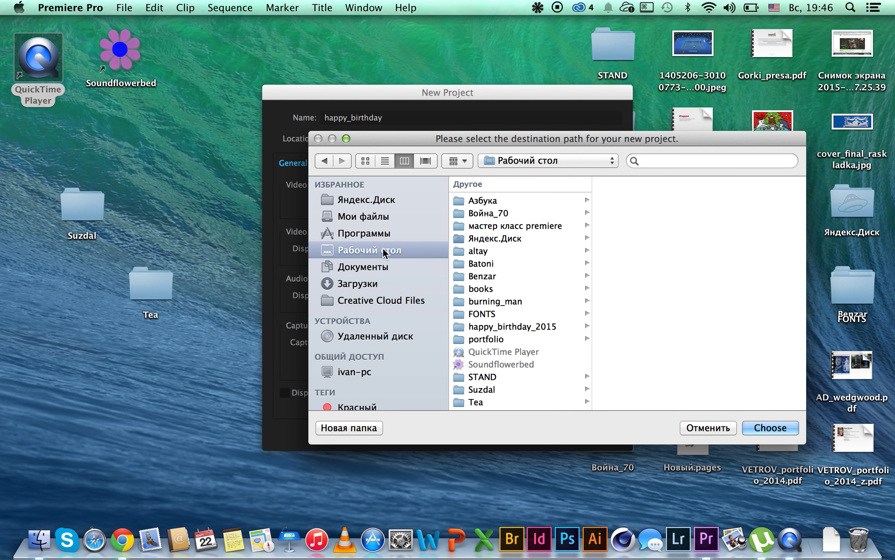
{"action": "left_click", "coordinate": [523, 327]}
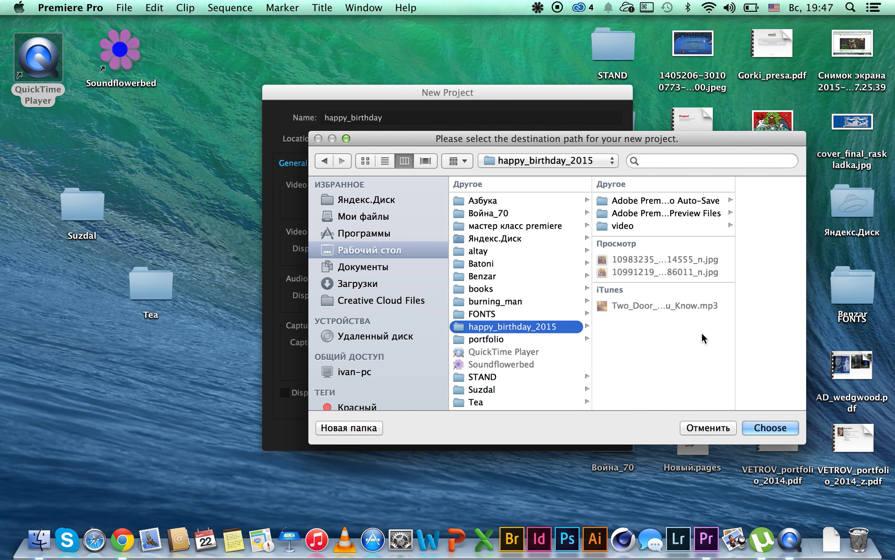
{"action": "left_click", "coordinate": [775, 427]}
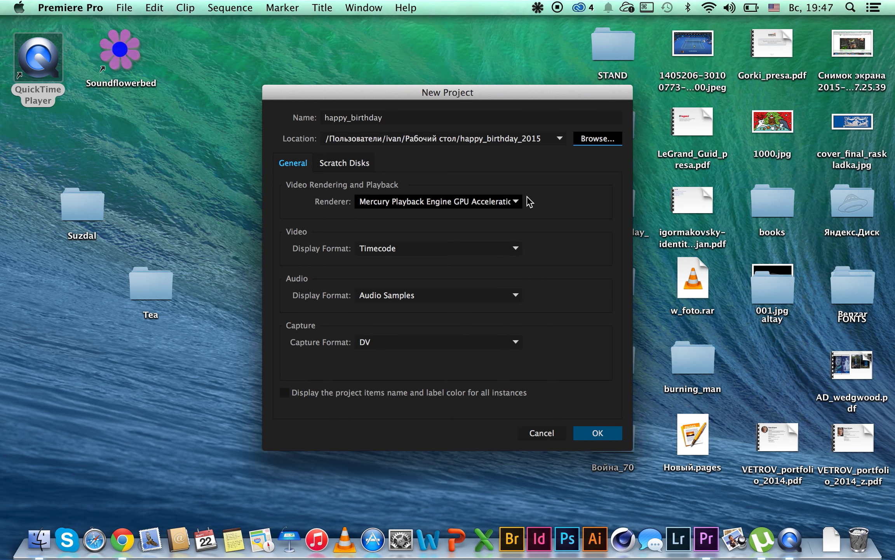
Step: Keep Mercury Playback Engine GPU Acceleration (OpenCL) as the renderer and create the project
{"action": "left_click", "coordinate": [516, 202]}
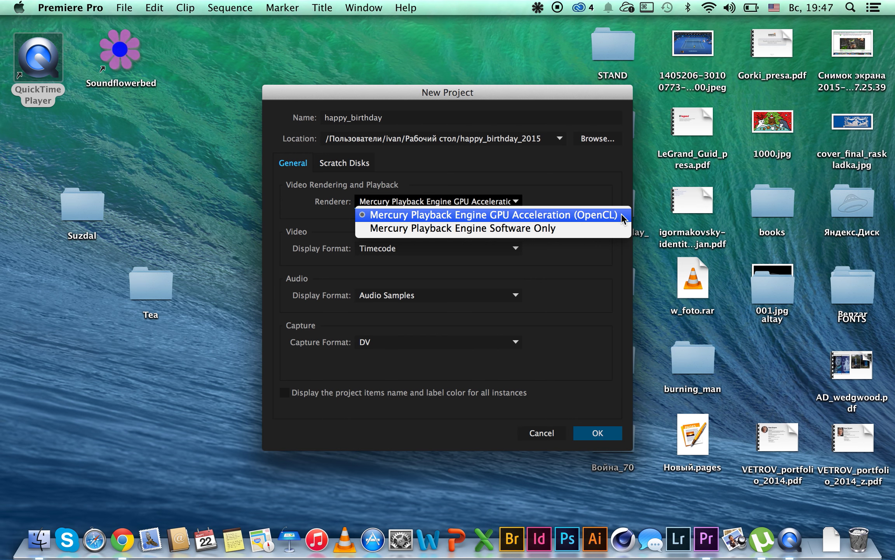
{"action": "left_click", "coordinate": [553, 229]}
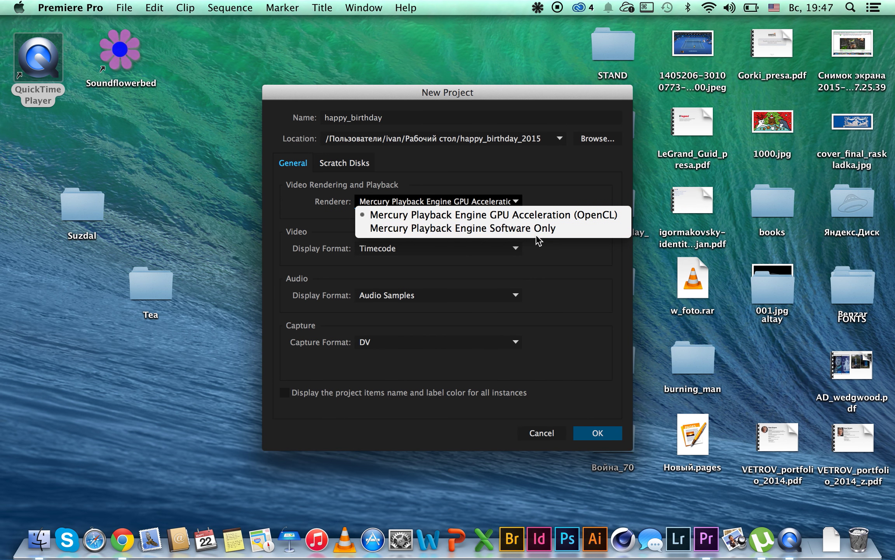
{"action": "left_click", "coordinate": [583, 212]}
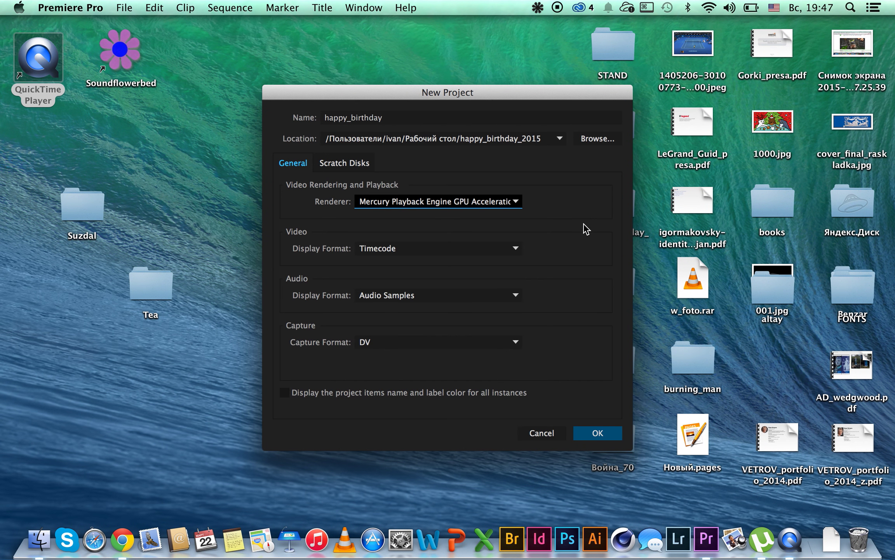
{"action": "left_click", "coordinate": [596, 436]}
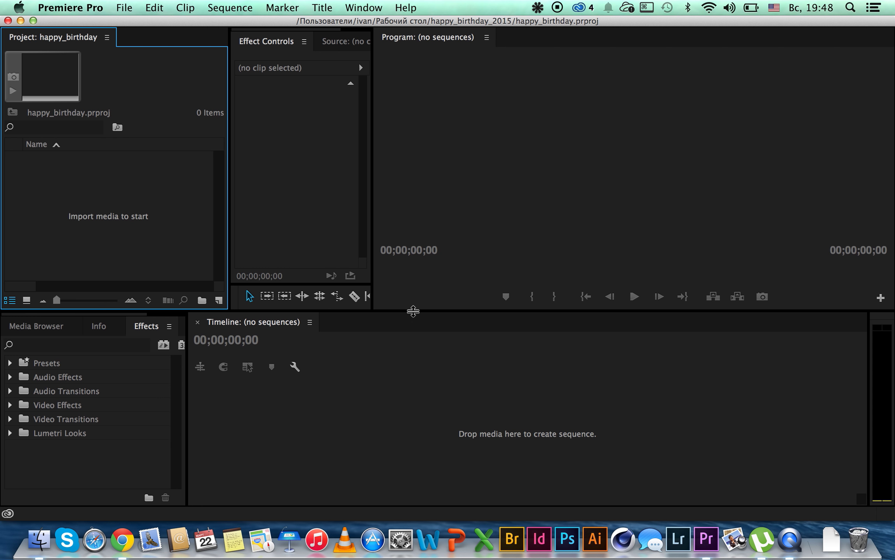
Step: Resize the upper and lower panel areas, then bring up the Window > Workspace list
{"action": "left_click_drag", "start_coordinate": [413, 311], "coordinate": [422, 277]}
{"action": "left_click", "coordinate": [361, 8]}
{"action": "mouse_move", "coordinate": [363, 25]}
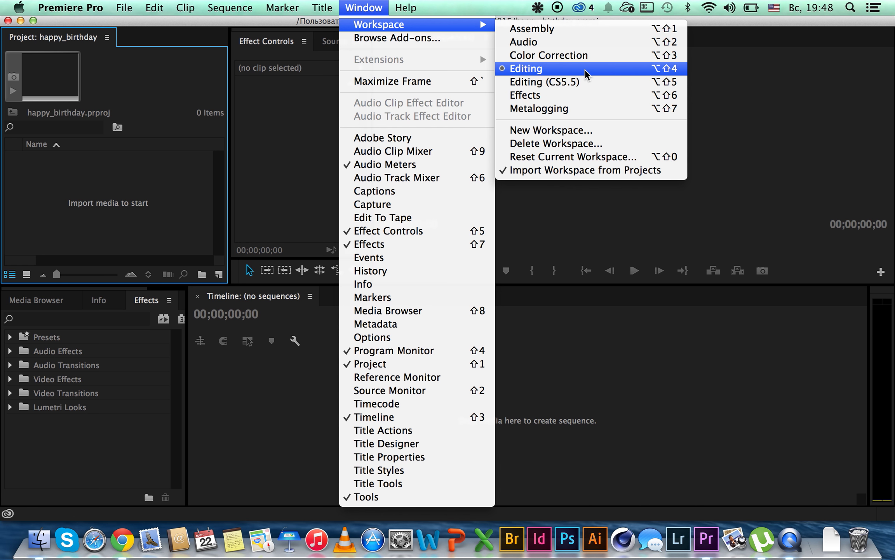
Step: Try the Audio workspace, then return to the Editing workspace layout
{"action": "left_click", "coordinate": [585, 42]}
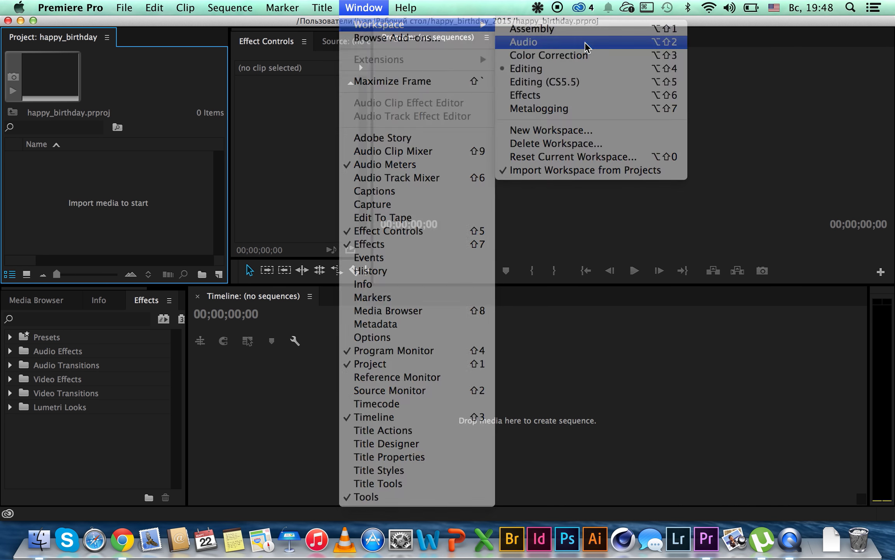
{"action": "left_click", "coordinate": [366, 6]}
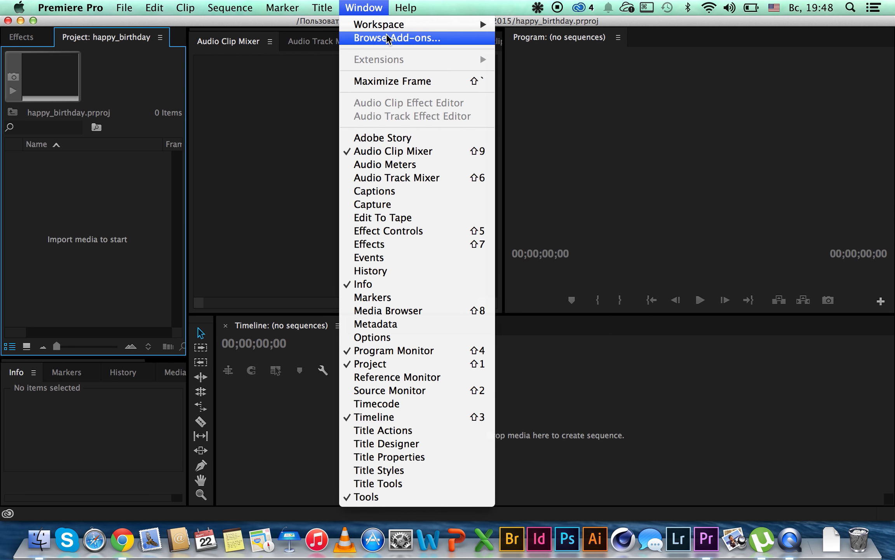
{"action": "mouse_move", "coordinate": [394, 26]}
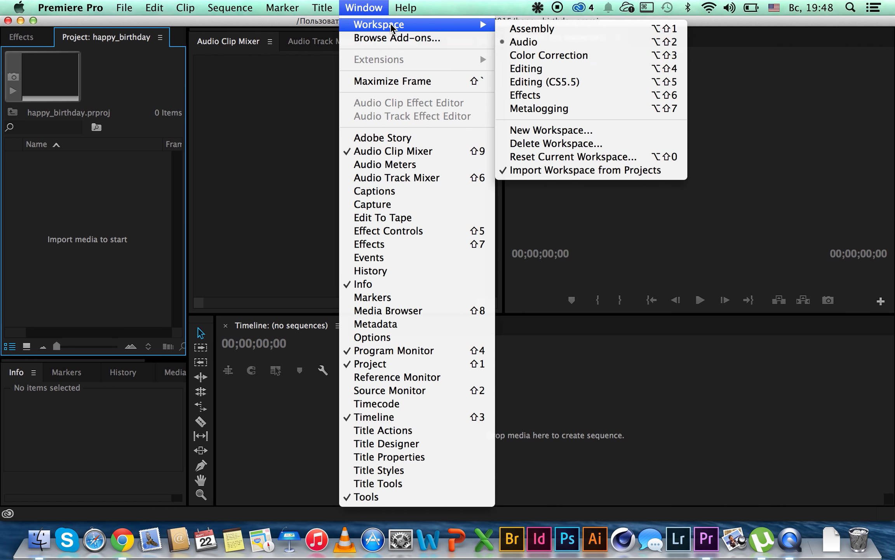
{"action": "left_click", "coordinate": [540, 69]}
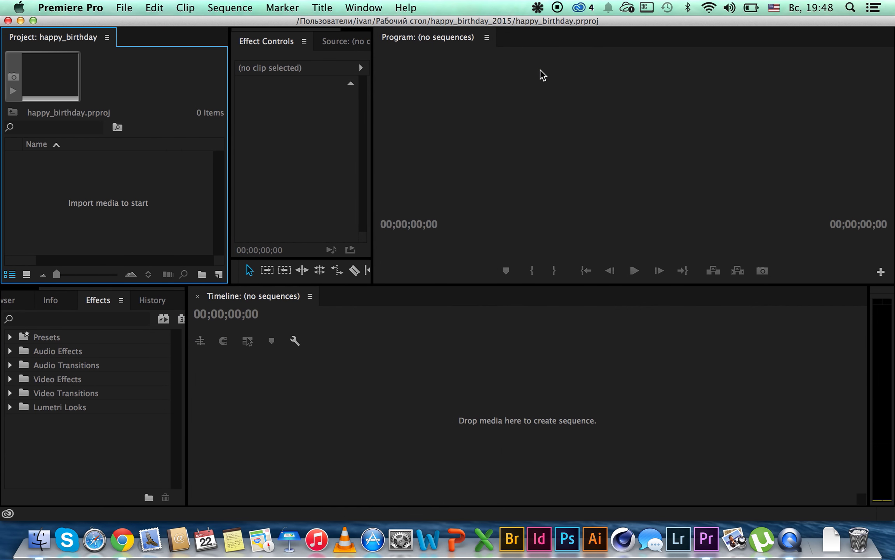
Step: Move the Effect Controls/Program divider right, widening effect controls and narrowing the program monitor
{"action": "left_click_drag", "start_coordinate": [373, 256], "coordinate": [463, 256]}
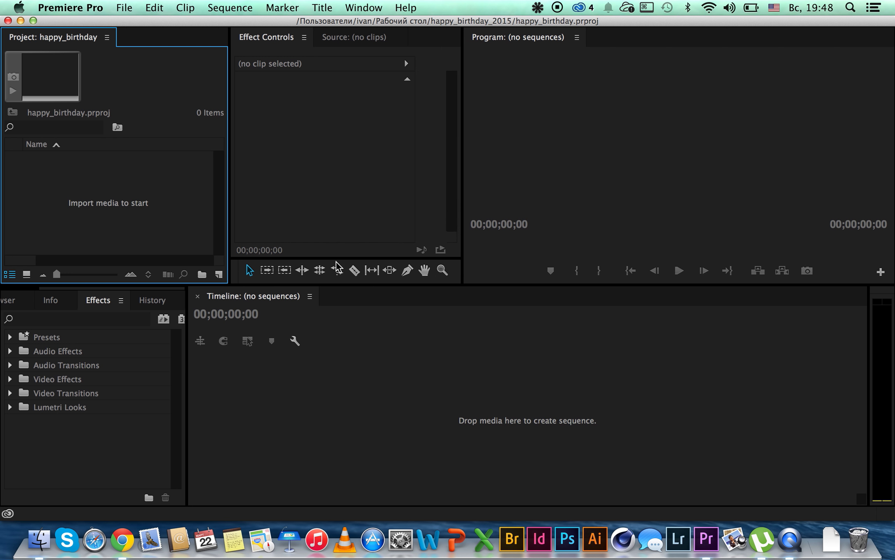